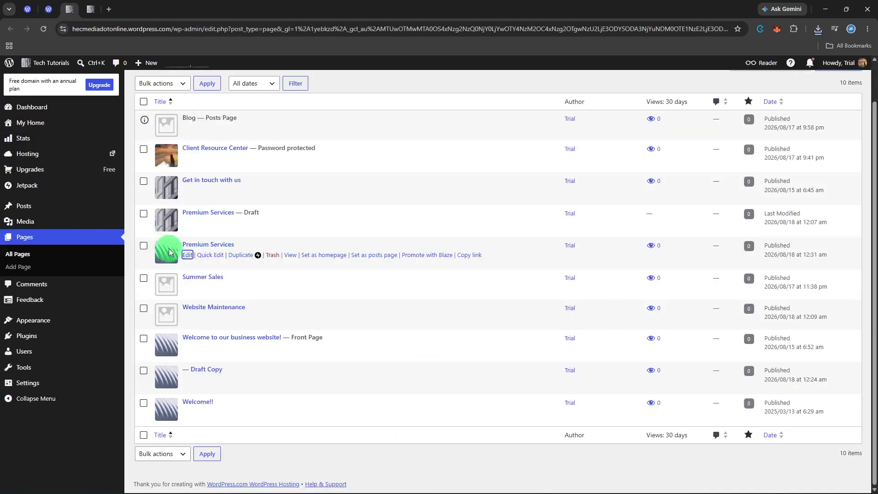
Open the published Premium Services page for editing and check whether its title offers block settings
click(185, 259)
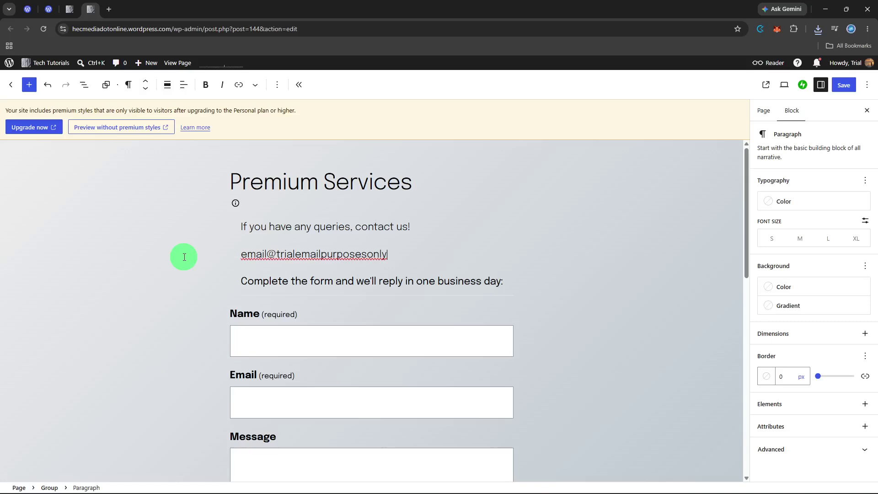
click(274, 181)
click(232, 182)
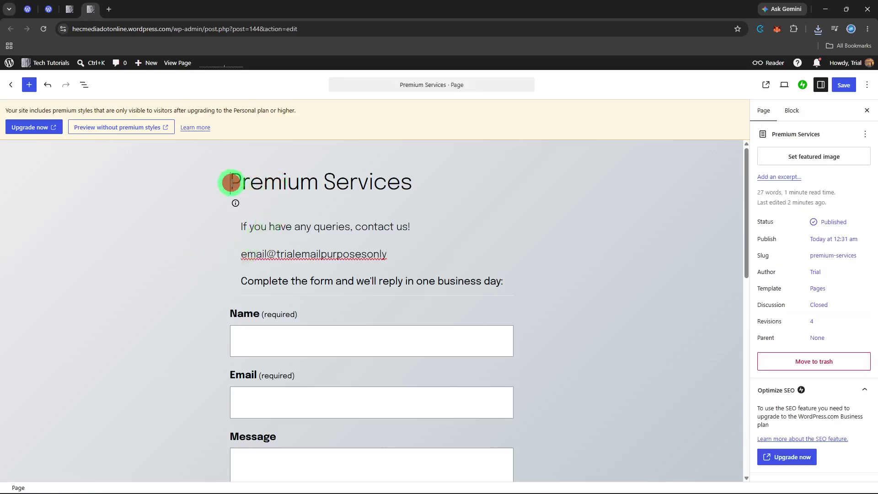
drag(231, 182, 412, 182)
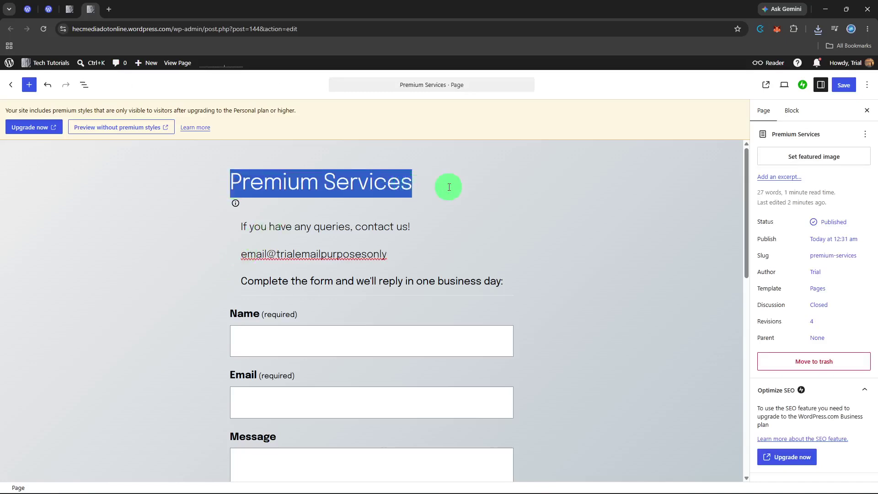
click(795, 118)
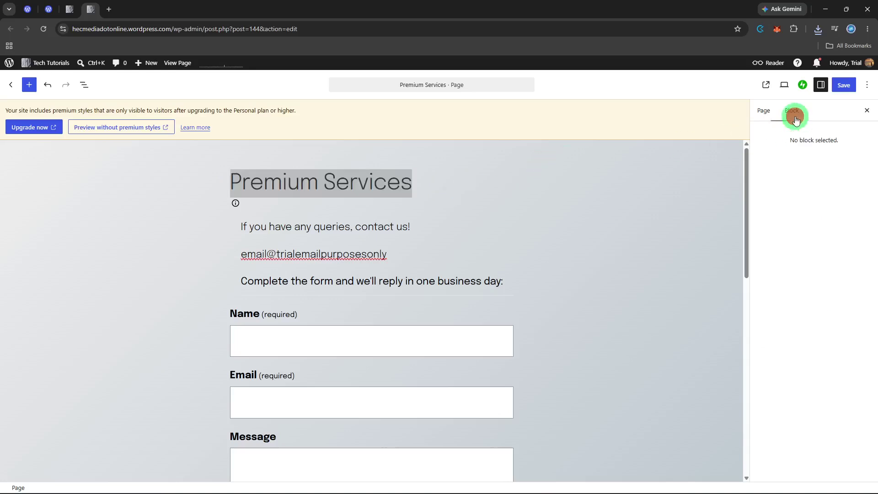
click(398, 185)
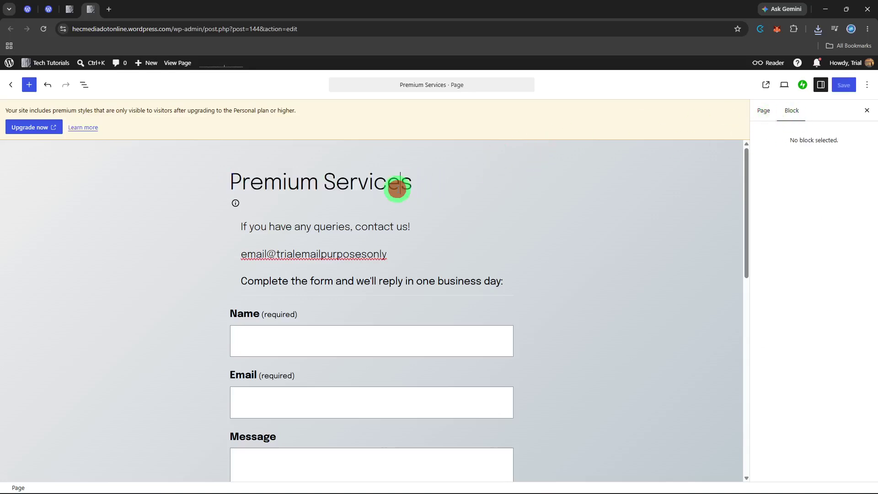
click(274, 192)
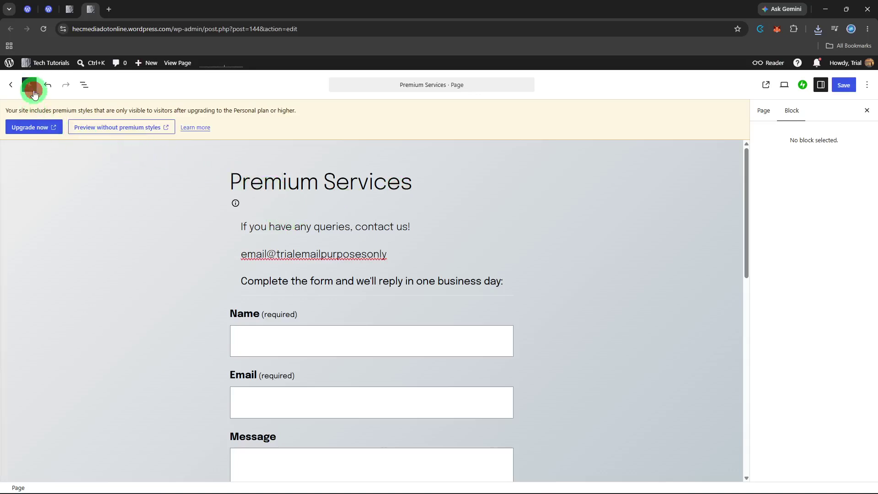
Center-align the "If you have any queries, contact us!" paragraph and the email line below it
click(29, 85)
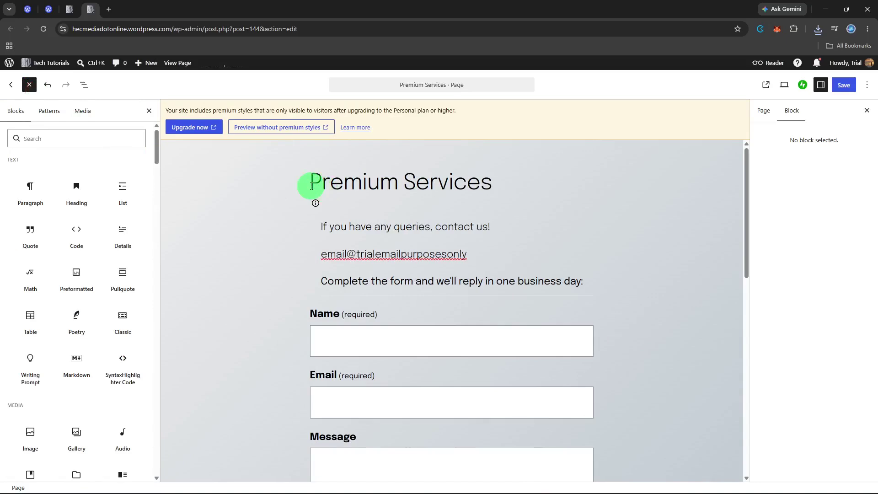
click(347, 226)
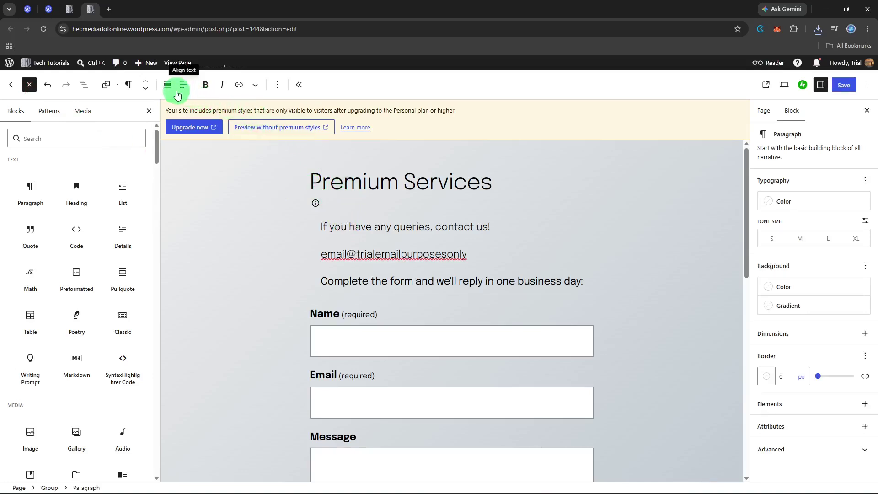
click(177, 90)
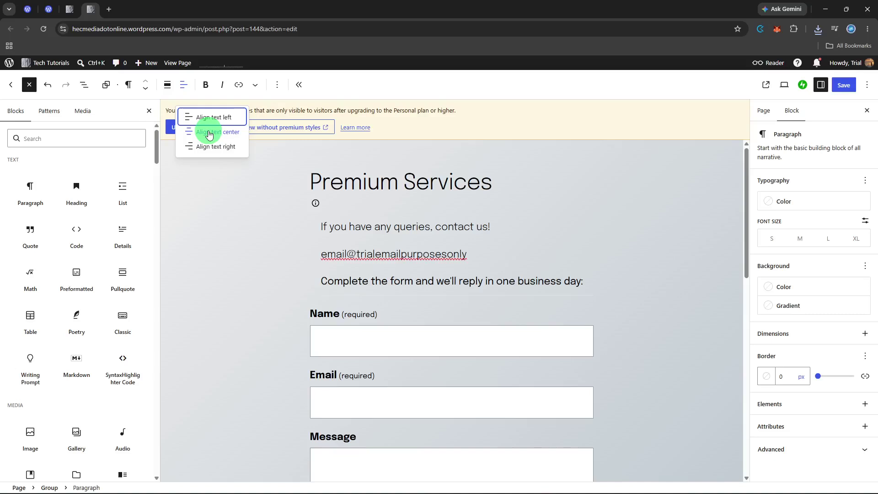
click(209, 133)
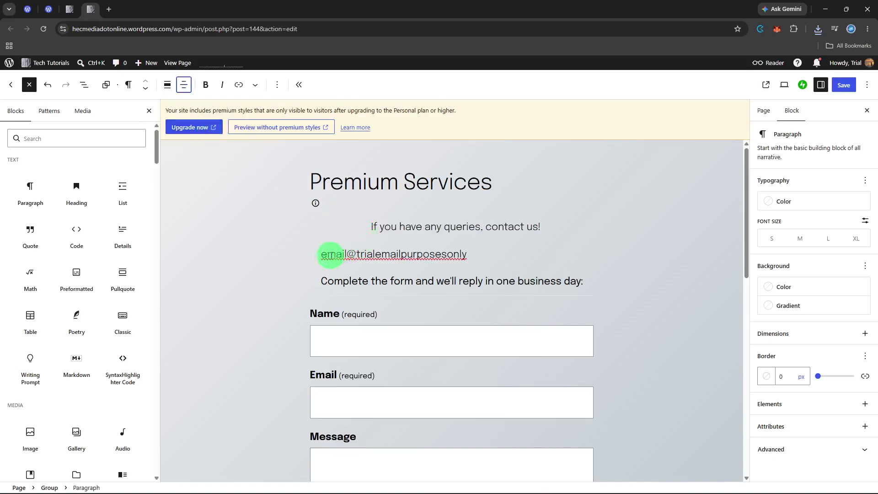
click(323, 258)
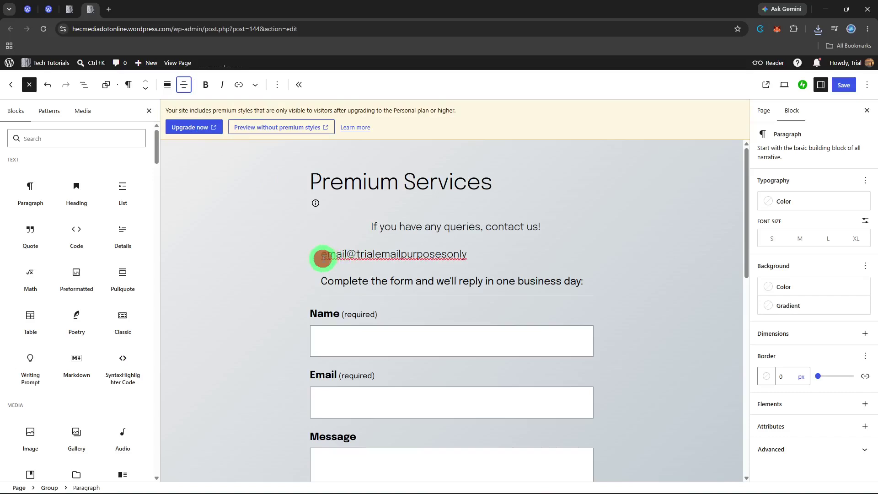
click(183, 85)
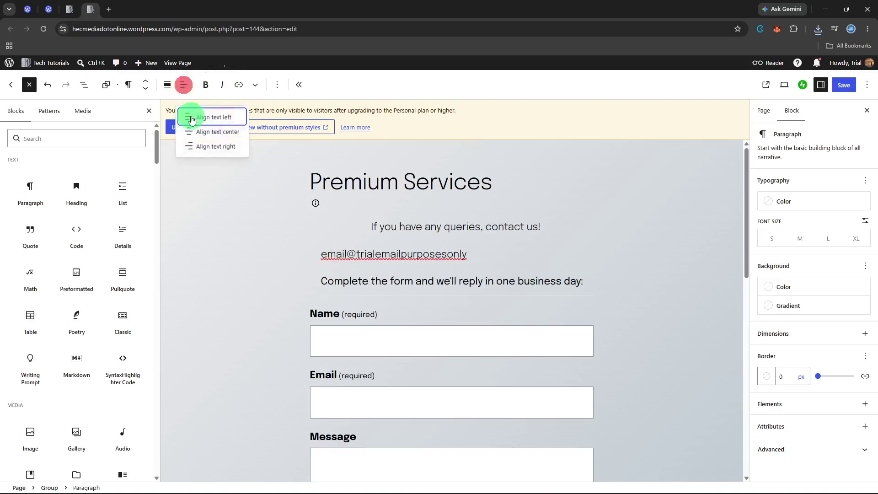
click(194, 132)
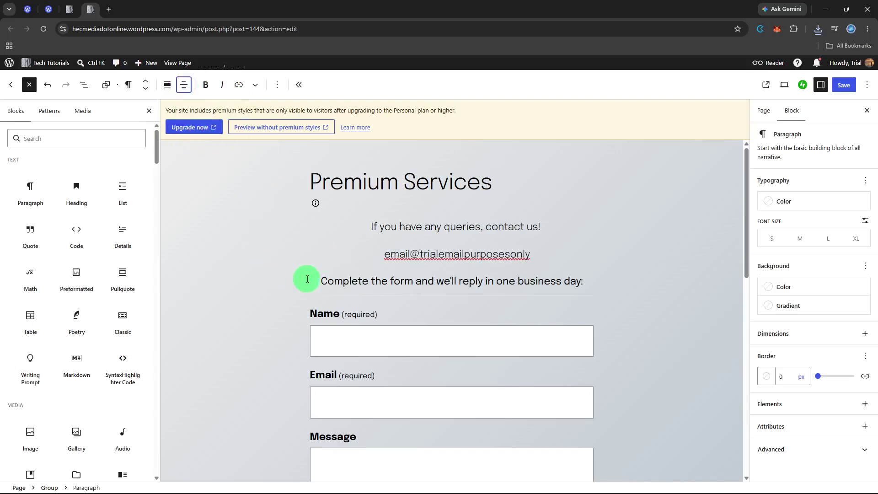
click(440, 227)
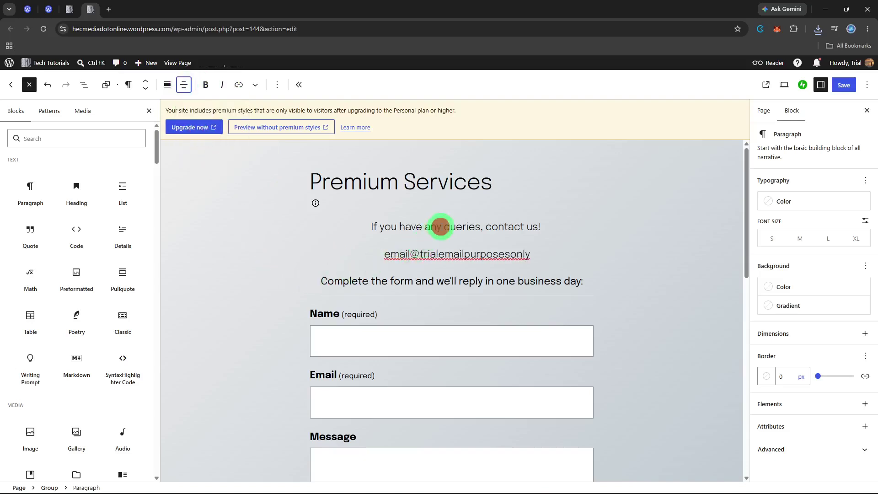
click(386, 172)
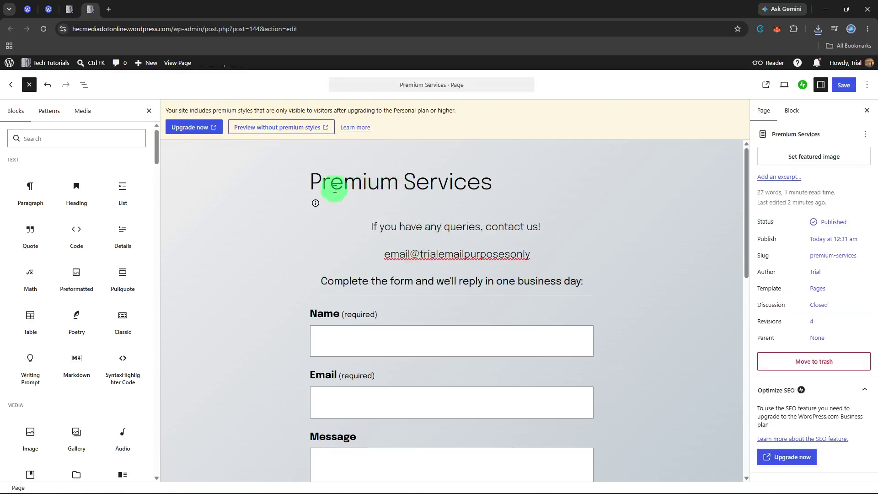
click(87, 91)
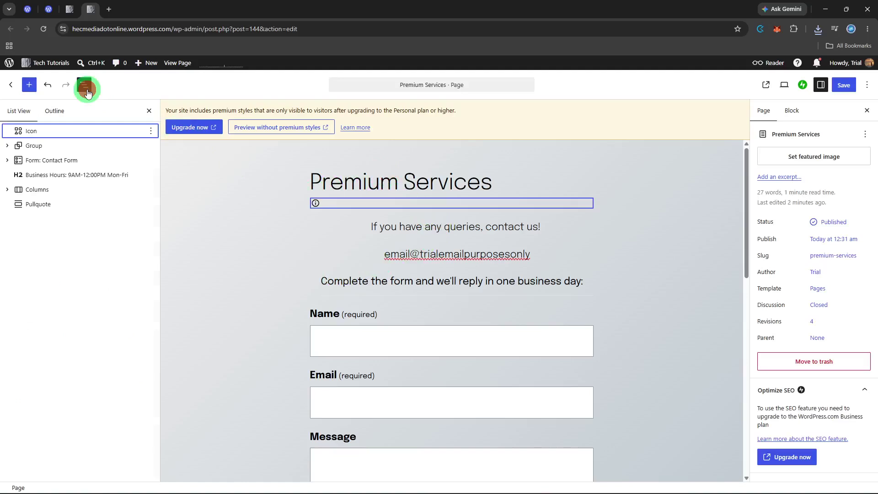
click(87, 91)
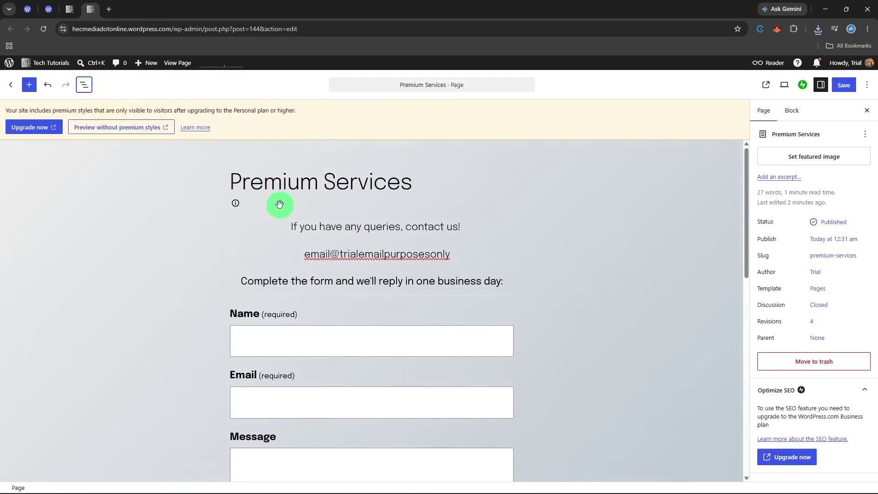
Set the font size of the "If you have any queries, contact us!" paragraph to L
click(327, 221)
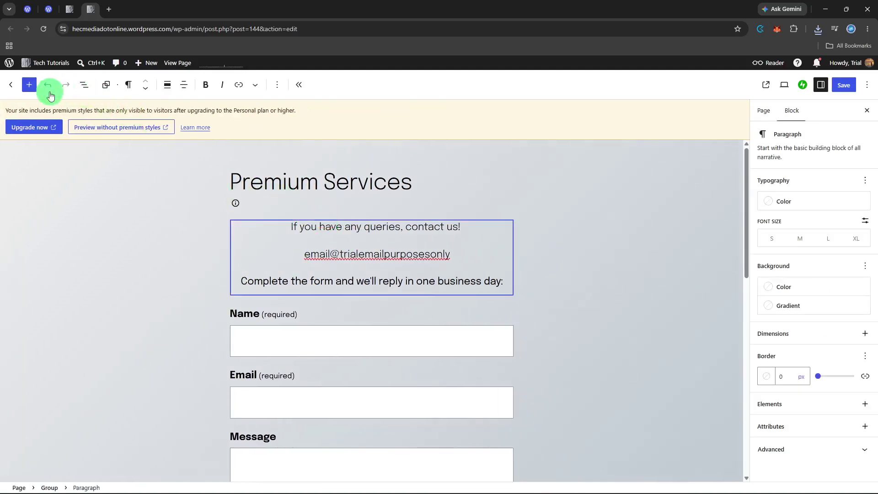
click(30, 86)
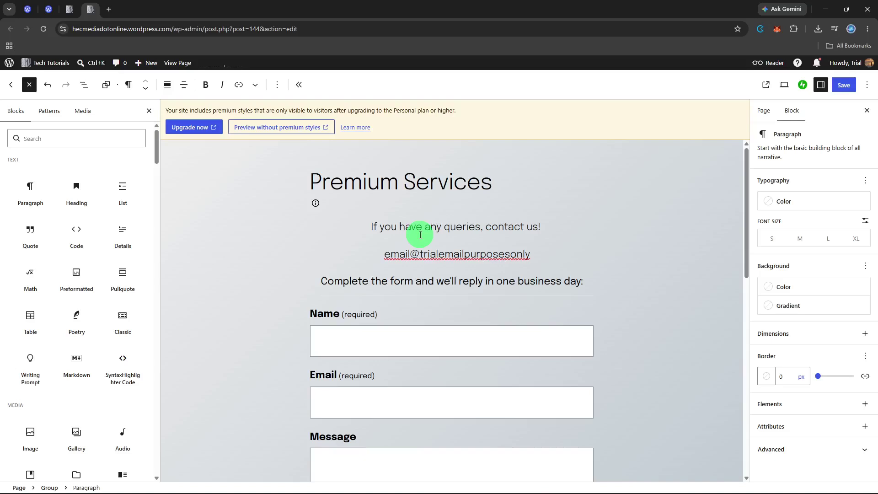
click(799, 209)
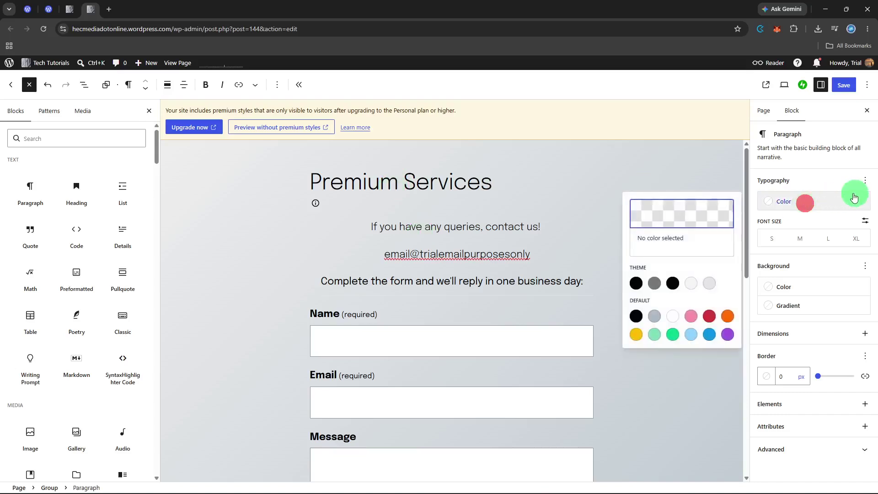
click(837, 225)
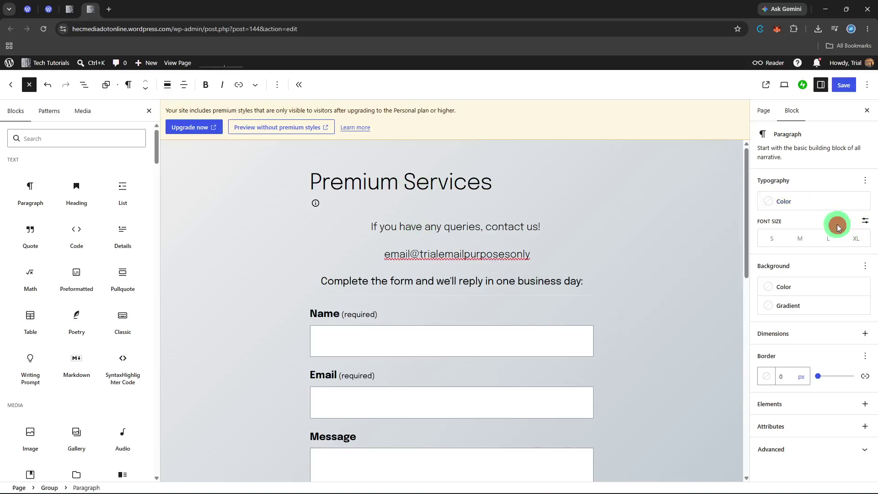
click(865, 220)
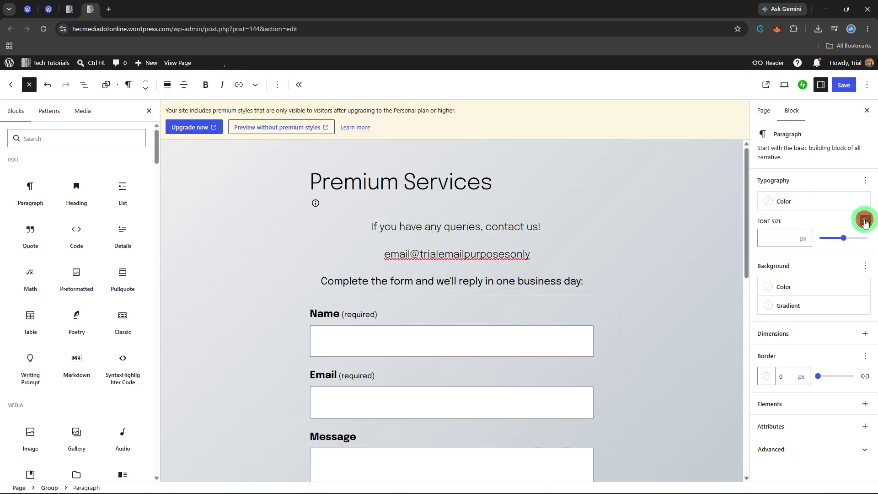
click(864, 221)
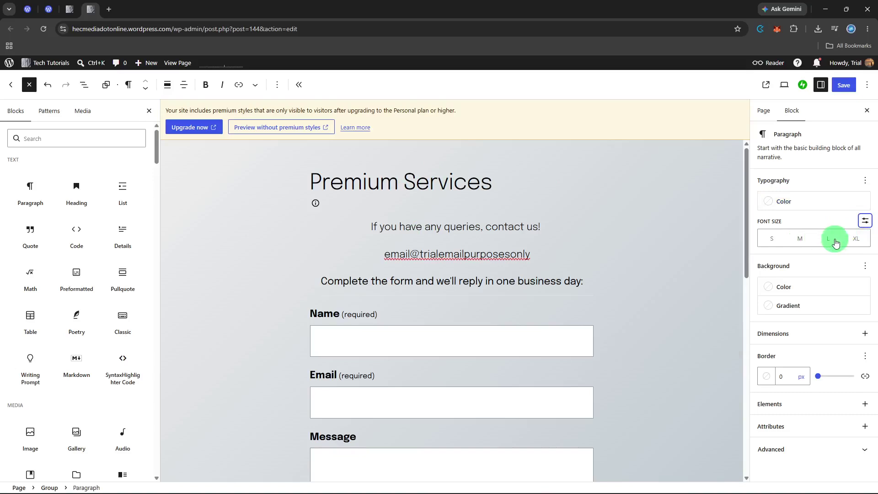
click(836, 243)
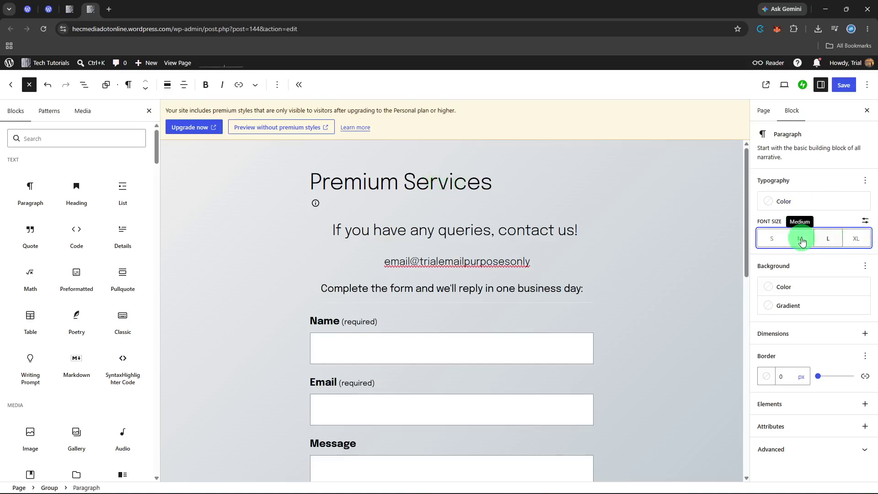
Go to the site's list of all posts and open "The Art of Connection" for editing
click(49, 9)
mouse_move(57, 212)
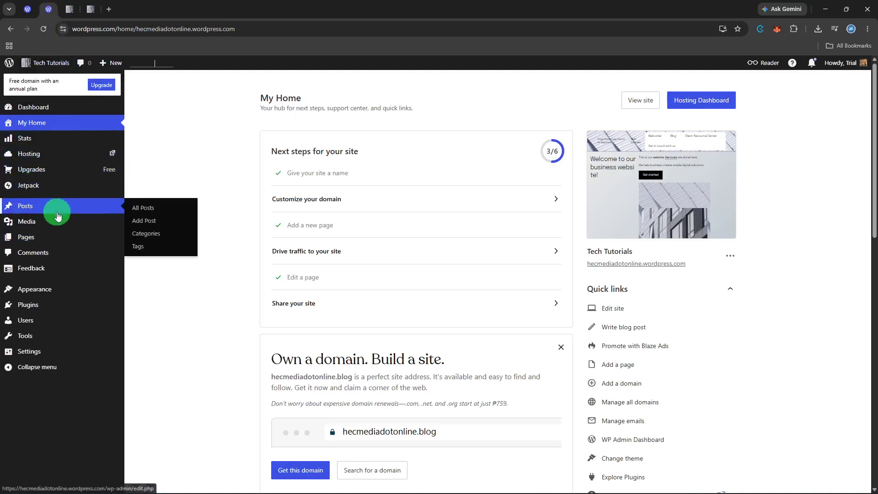
click(136, 209)
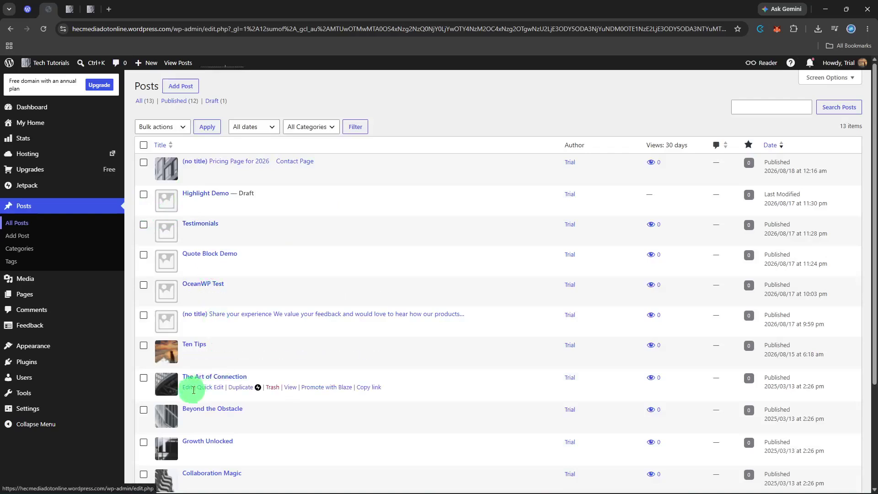
click(188, 387)
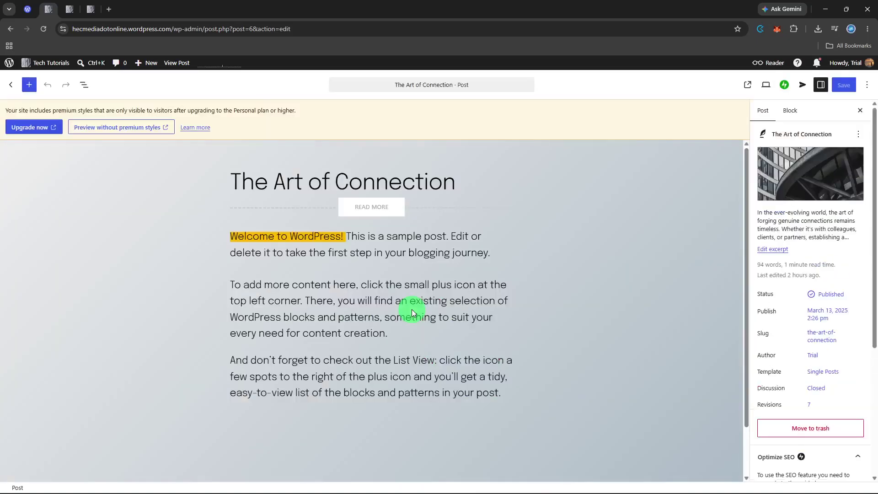
Center-align the opening paragraph that starts with the highlighted "Welcome to WordPress!" text
click(360, 257)
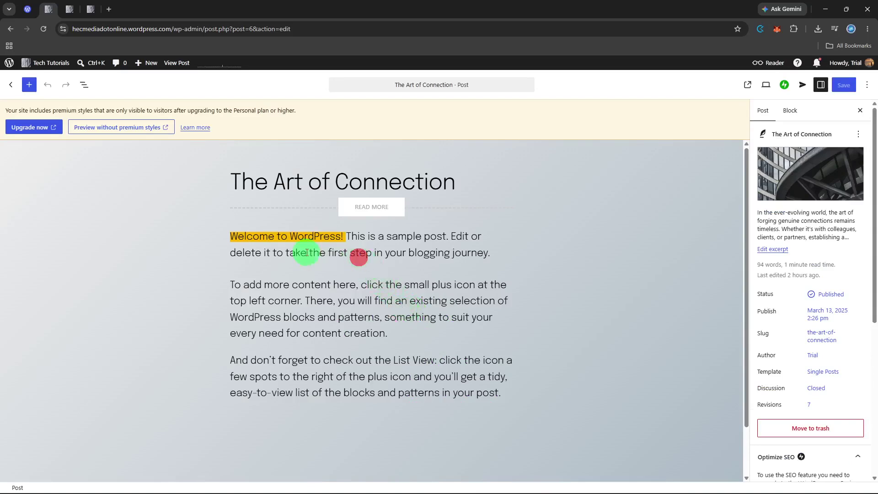
click(230, 175)
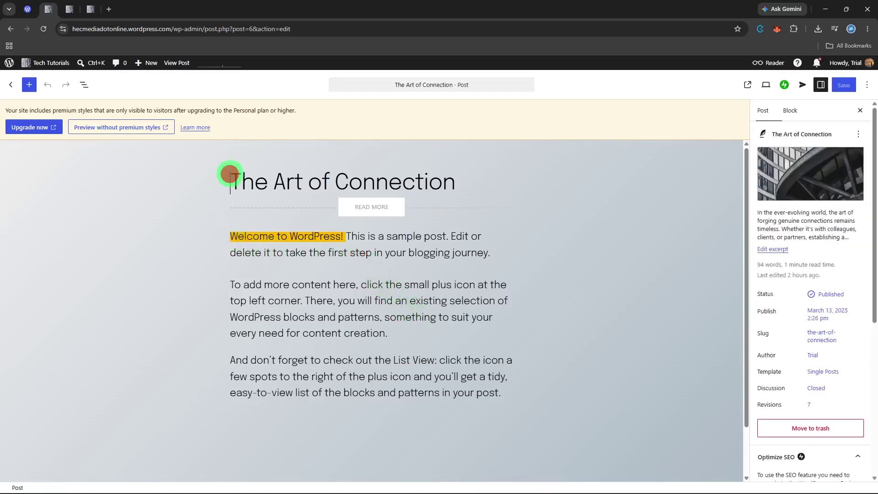
click(267, 180)
drag(221, 240, 496, 256)
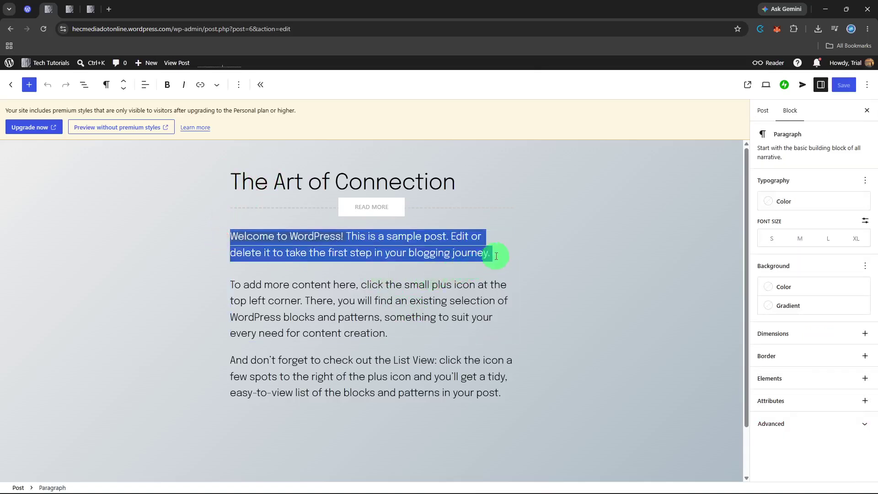
click(144, 85)
click(172, 138)
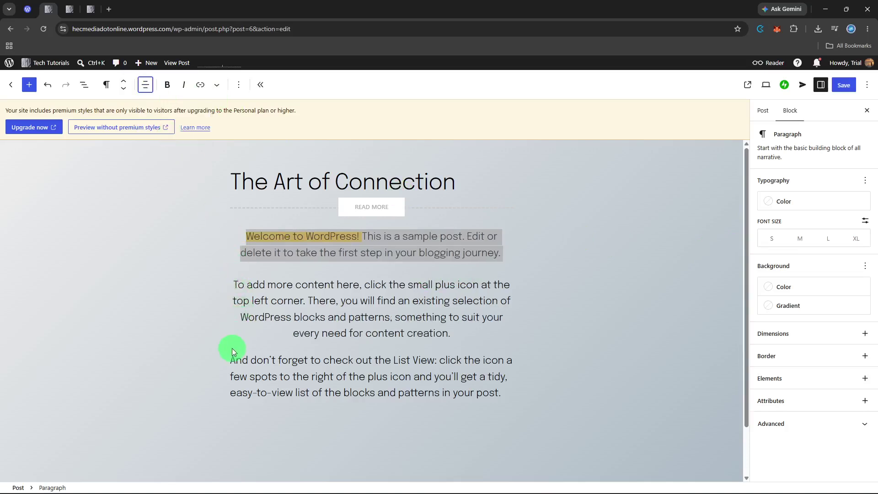
Center-align the closing paragraph that begins "And don't forget to check out the List View"
drag(229, 356, 502, 392)
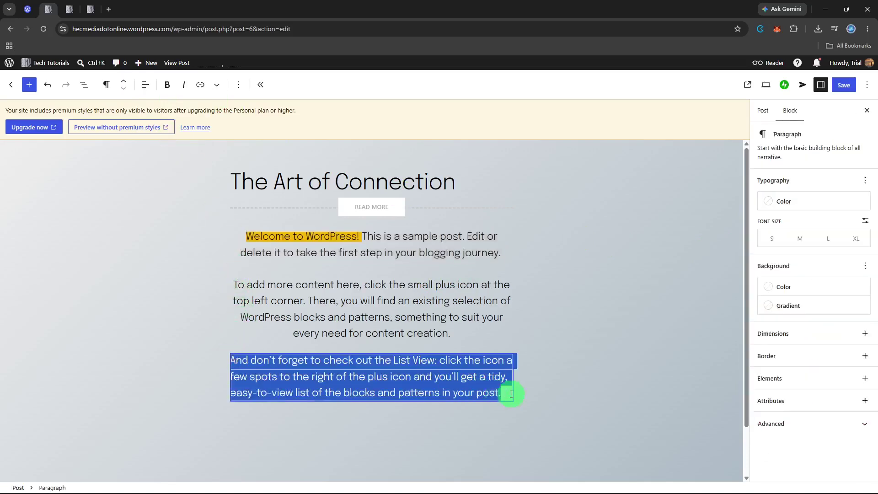
click(145, 84)
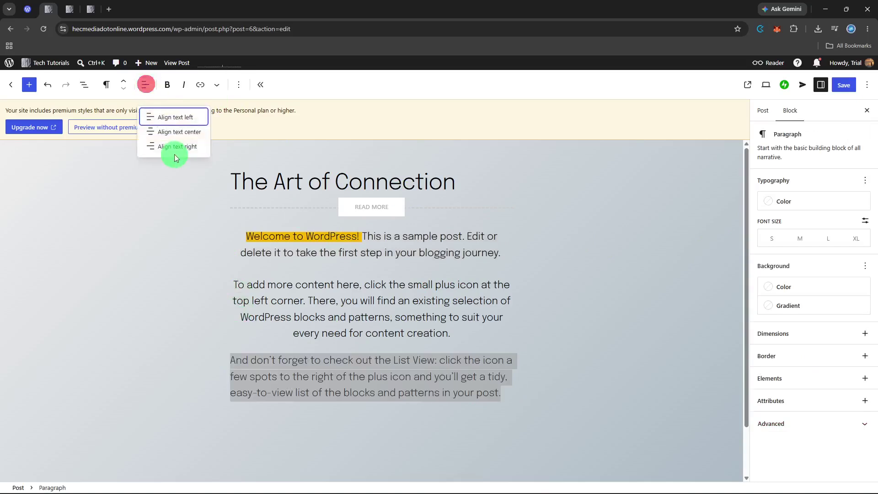
click(174, 132)
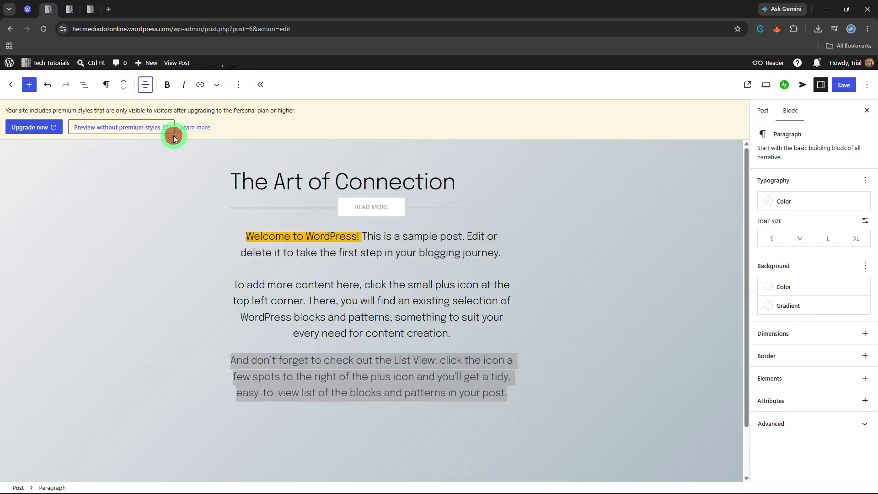
click(304, 274)
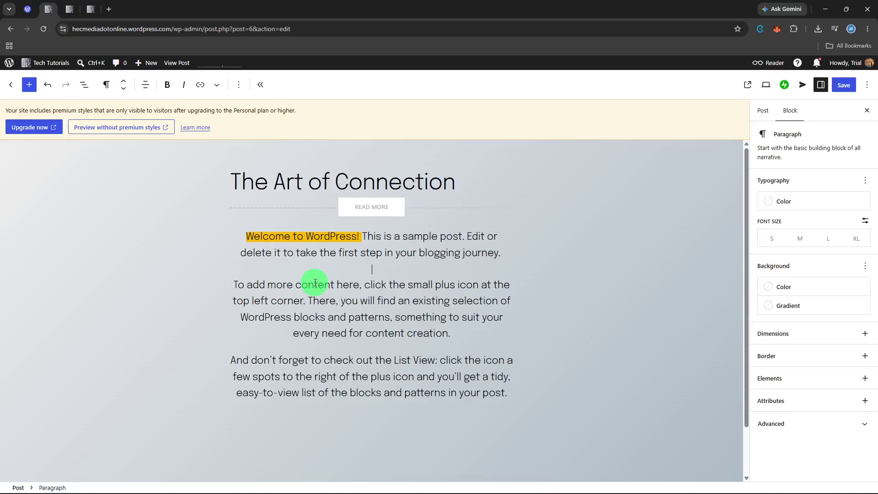
Preview "The Art of Connection" in a new browser tab, check the alignment of its paragraphs, and close the preview
click(768, 86)
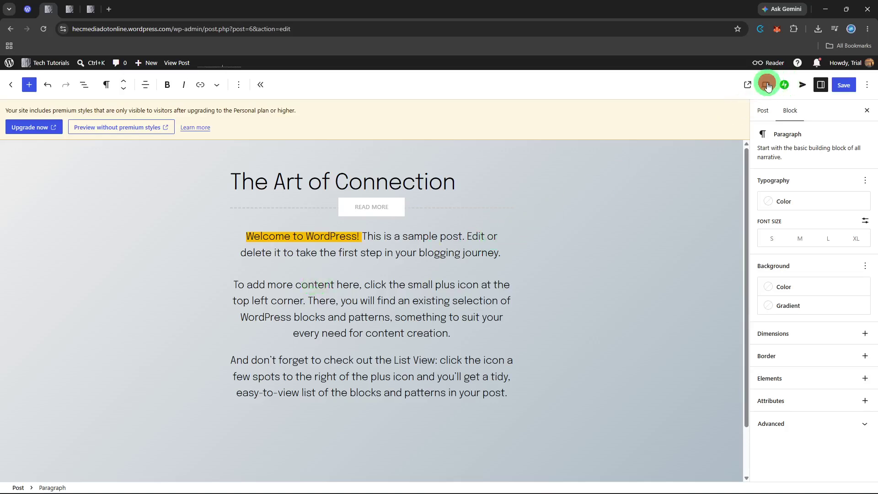
click(730, 240)
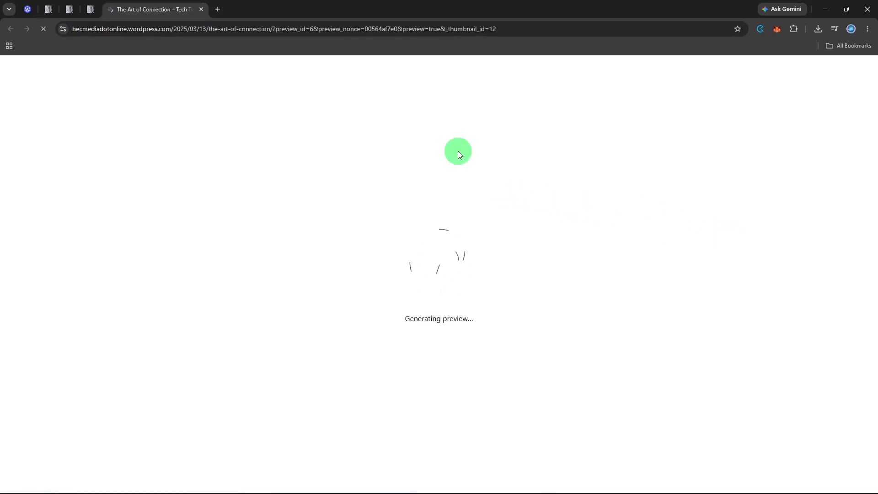
scroll(463, 182, down, 6)
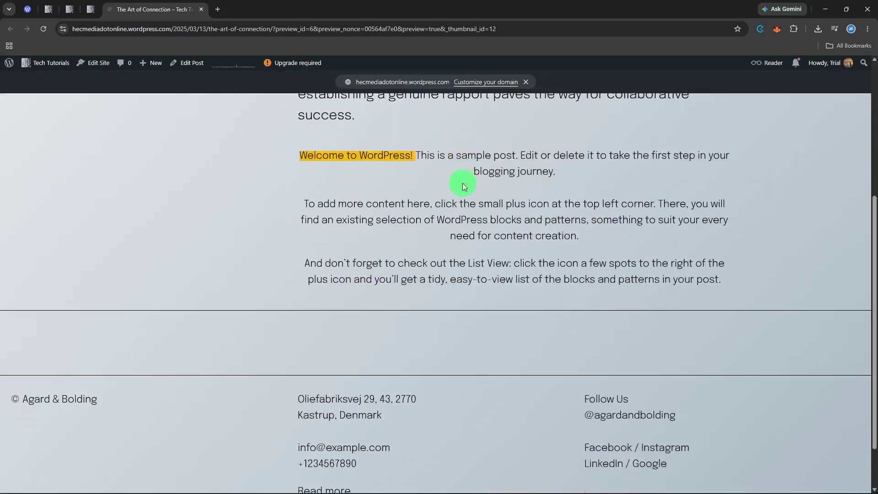
scroll(463, 183, up, 6)
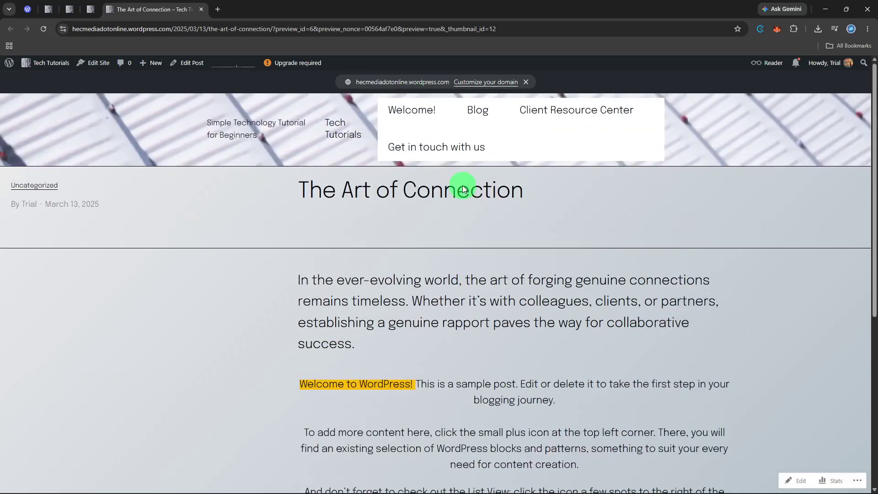
scroll(463, 187, down, 6)
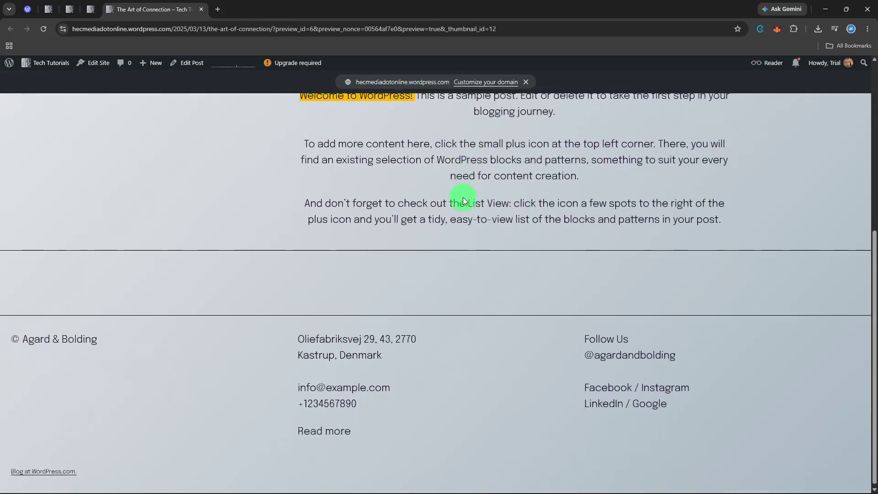
scroll(463, 196, up, 3)
scroll(462, 196, up, 4)
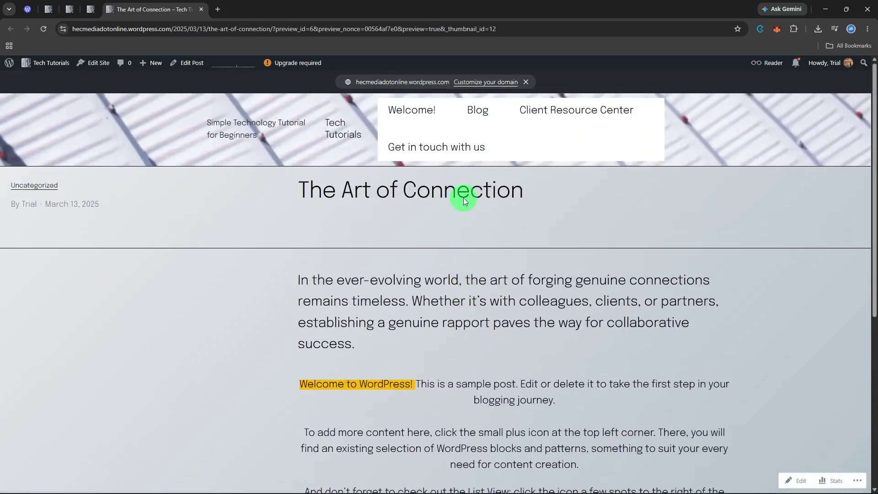
click(200, 11)
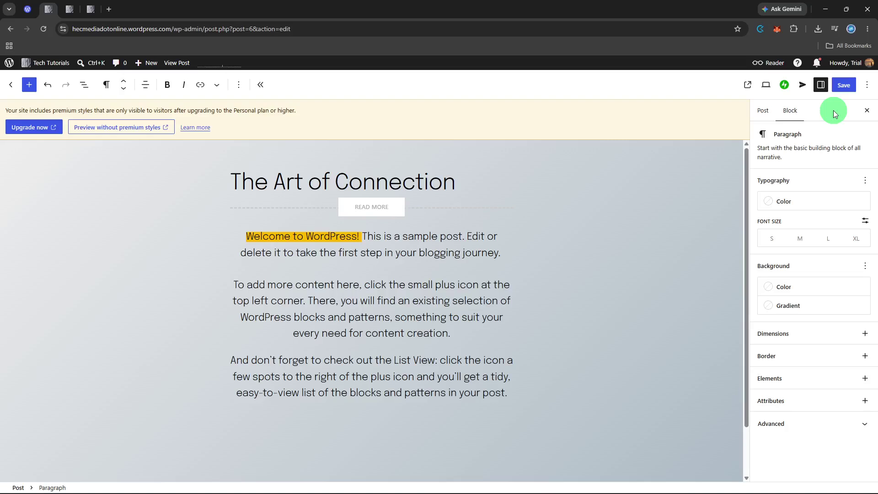
Save the changes to "The Art of Connection" and view the updated post's body paragraphs on the live site
click(837, 86)
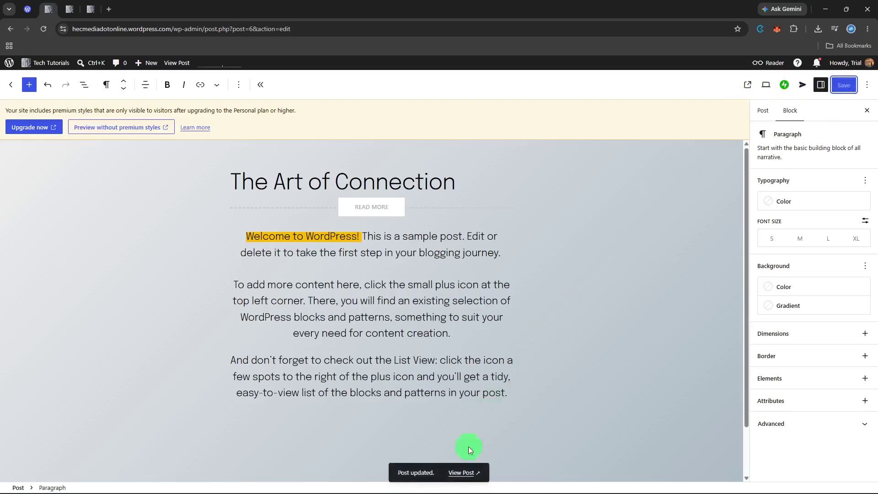
click(461, 473)
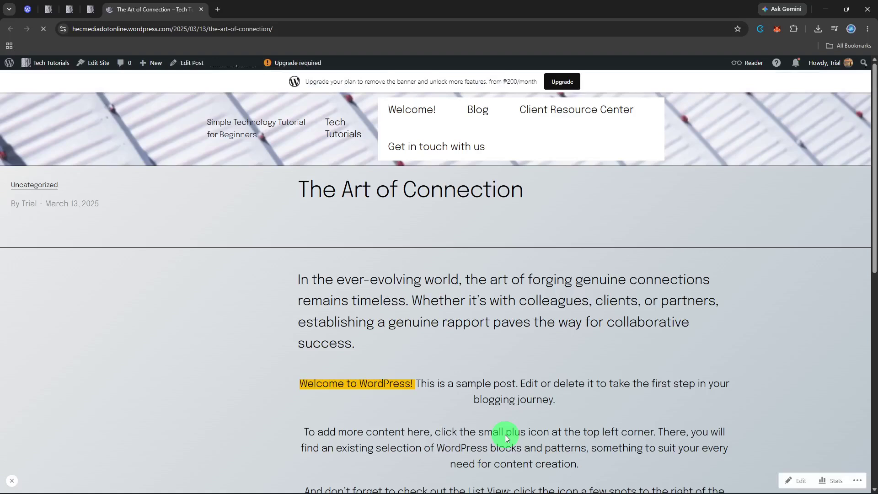
scroll(505, 434, down, 3)
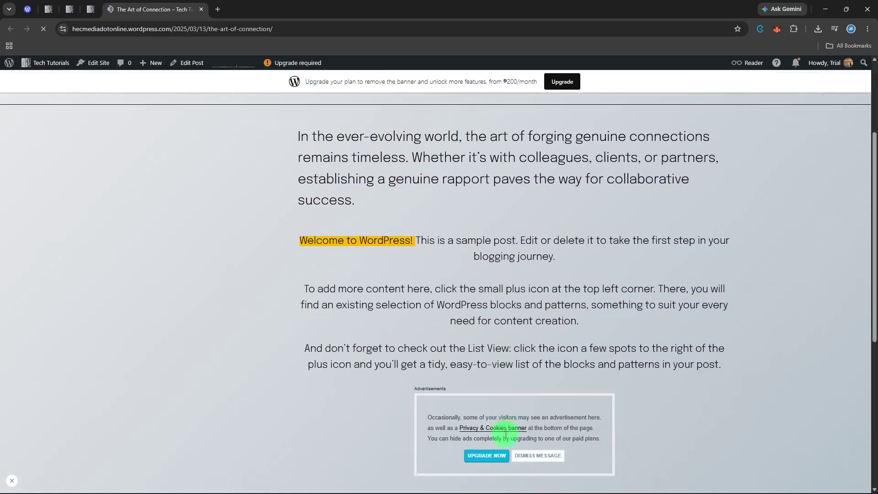
scroll(506, 434, down, 1)
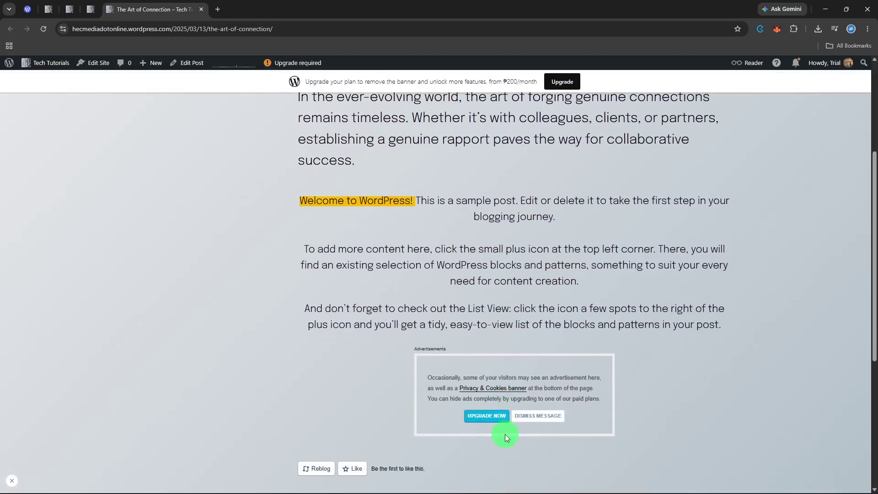